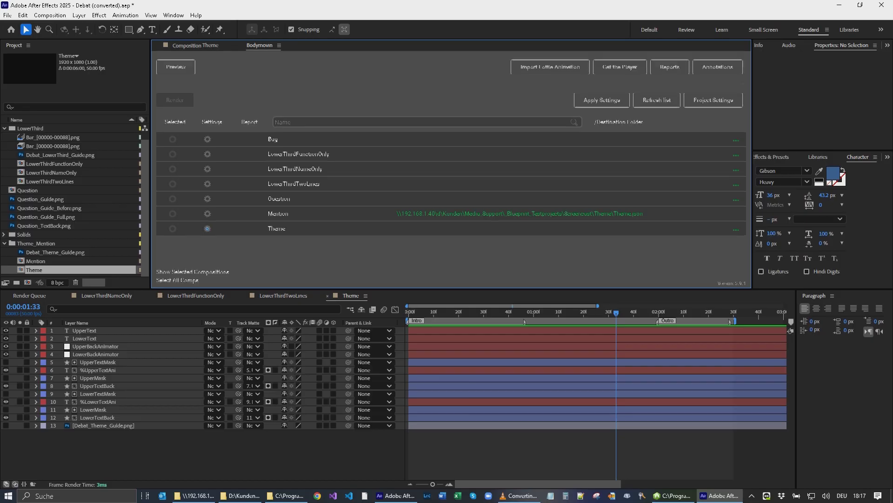
Step: Turn off the Glyphs option in the Theme composition's Bodymovin export settings and save them
{"action": "left_click", "coordinate": [208, 228]}
{"action": "left_click", "coordinate": [195, 85]}
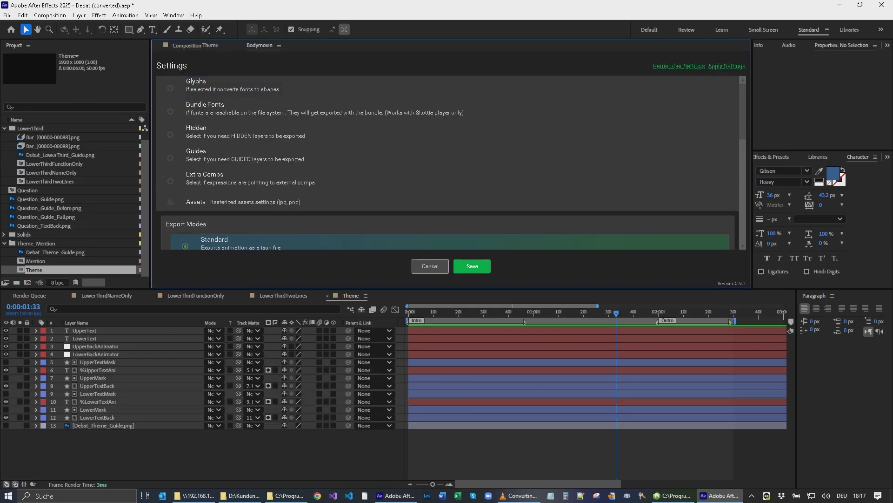
{"action": "left_click", "coordinate": [473, 265]}
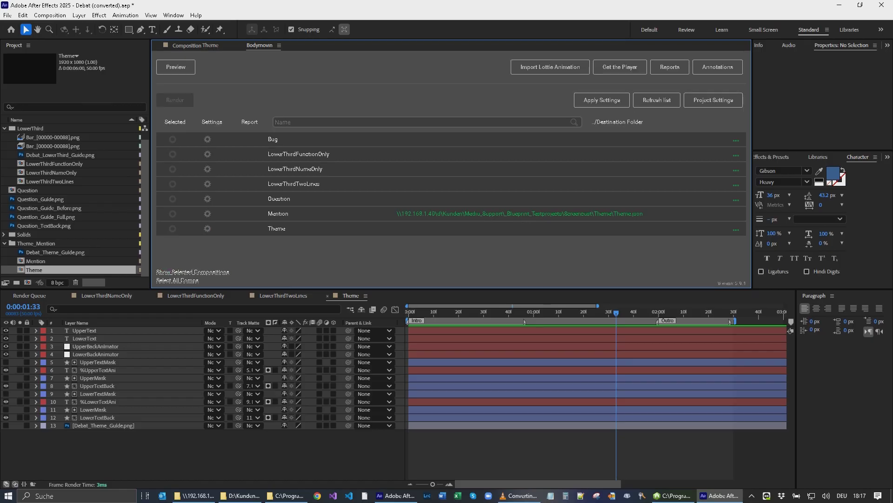
Step: Set the Theme composition's export destination to Theme.json in a new Screencast/Theme folder
{"action": "left_click", "coordinate": [172, 229]}
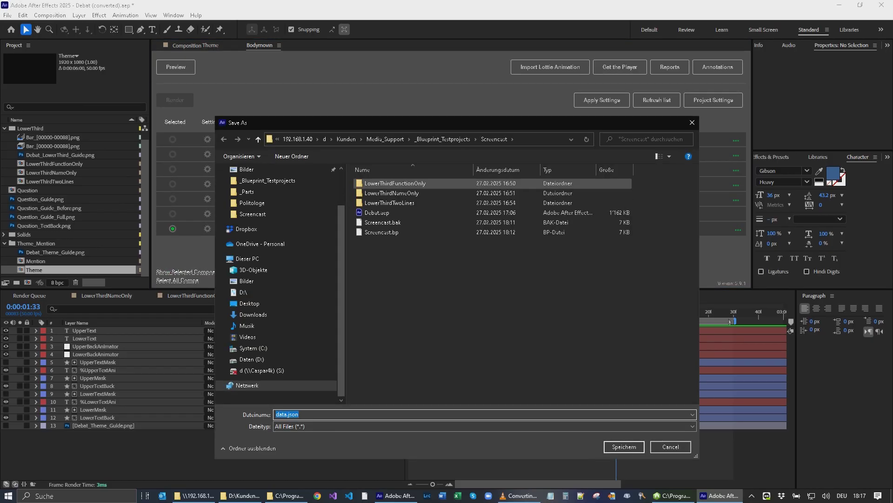
{"action": "right_click", "coordinate": [390, 293]}
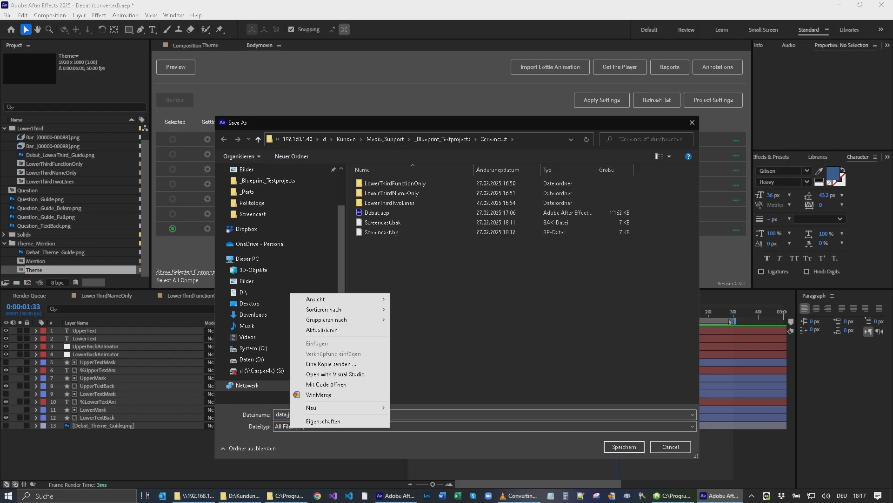
{"action": "mouse_move", "coordinate": [326, 407]}
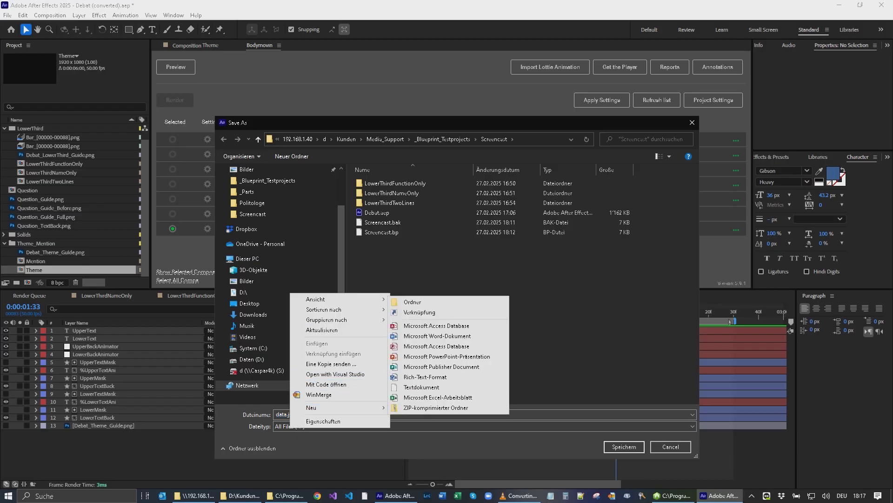
{"action": "key", "text": "Escape"}
{"action": "key", "text": "Escape"}
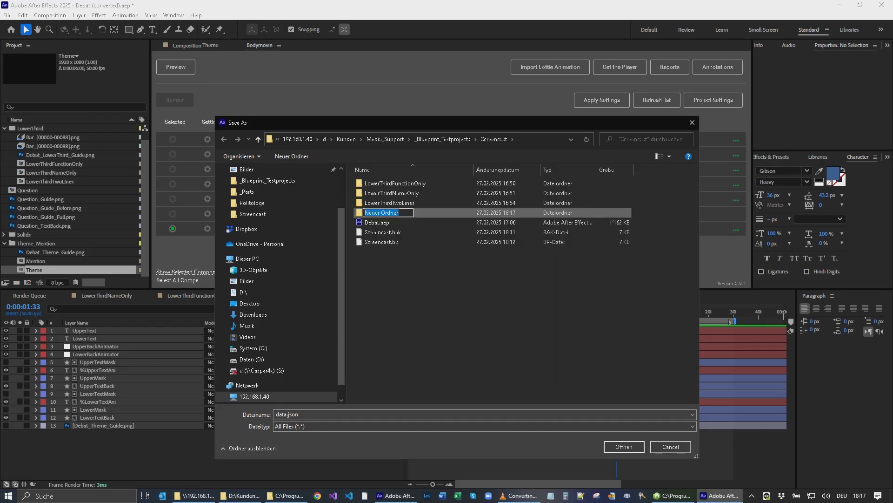
{"action": "type", "text": "Theme"}
{"action": "key", "text": "Return"}
{"action": "key", "text": "Return"}
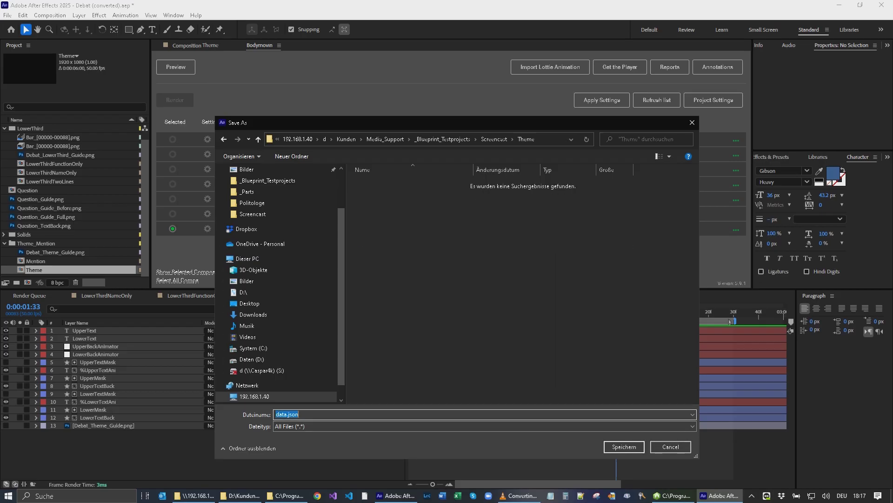
{"action": "type", "text": "Theme.json"}
{"action": "key", "text": "Return"}
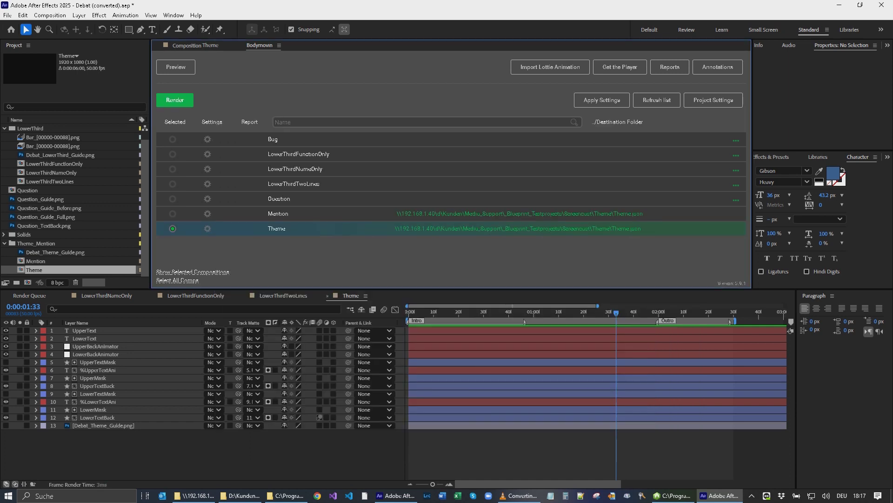
Step: Render the Theme composition to Theme.json and confirm the font settings dialog
{"action": "left_click", "coordinate": [175, 100]}
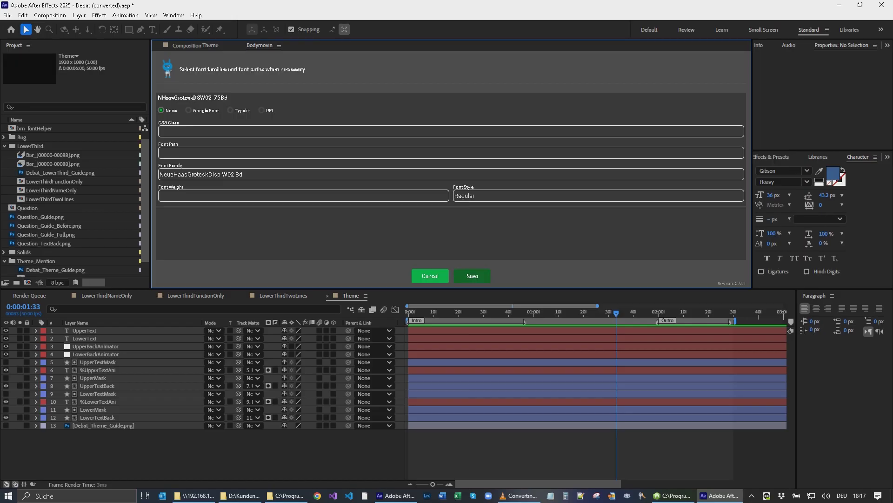
{"action": "left_click", "coordinate": [472, 276]}
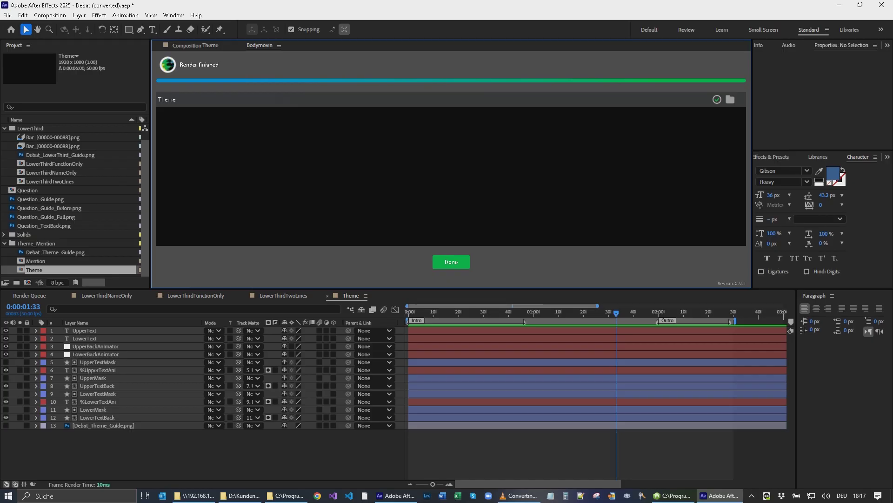
{"action": "left_click", "coordinate": [450, 261]}
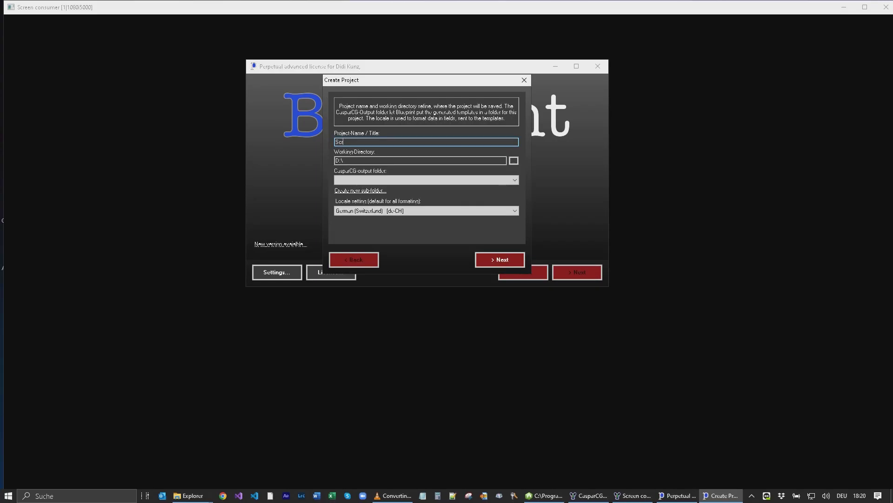
Step: Finish the project name, paste the Screencast working directory, and choose MEDIASUPPORT as output folder
{"action": "type", "text": "eencast"}
{"action": "key", "text": "Tab"}
{"action": "type", "text": "192.168.1.40\\d\\Kunden\\Media_Support\\_Blueprint_Testprojects\\Screencast"}
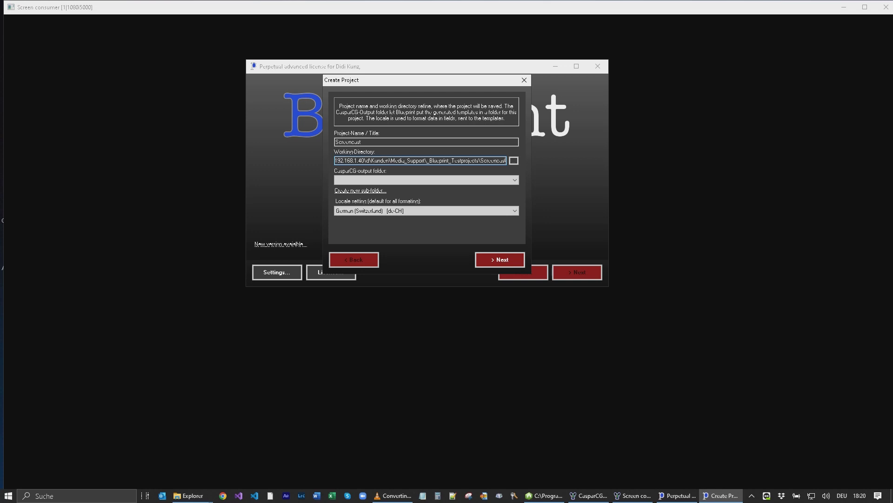
{"action": "key", "text": "Tab"}
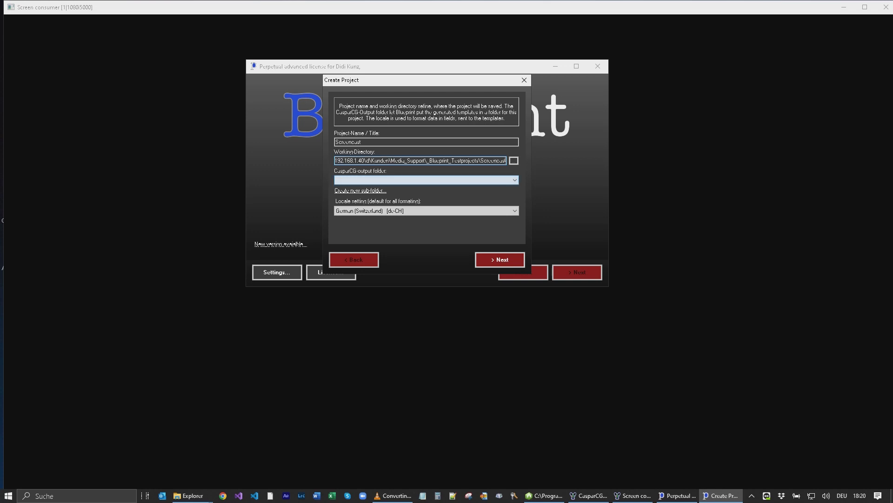
{"action": "key", "text": "alt+Down"}
{"action": "scroll", "coordinate": [422, 275], "scroll_direction": "down", "scroll_amount": 2}
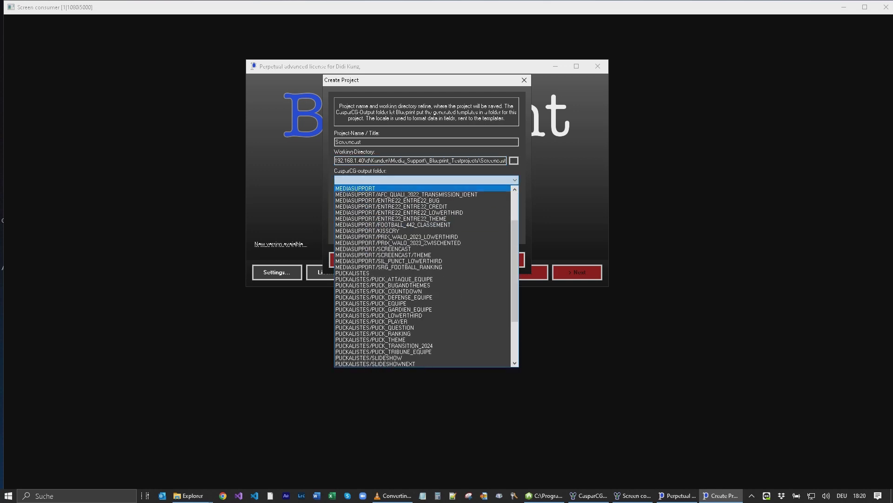
{"action": "scroll", "coordinate": [422, 274], "scroll_direction": "up", "scroll_amount": 3}
{"action": "key", "text": "Return"}
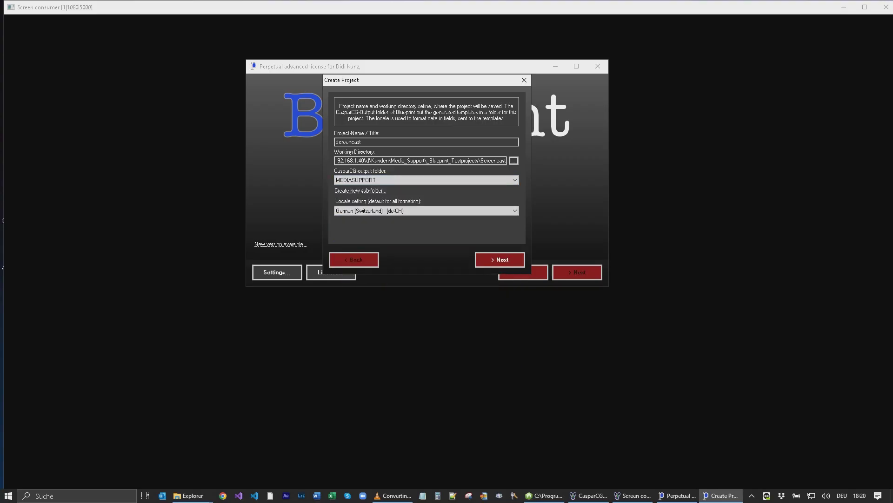
Step: Create the Screencast output sub-folder and advance to the resolution and framerate page
{"action": "key", "text": "Tab"}
{"action": "key", "text": "Return"}
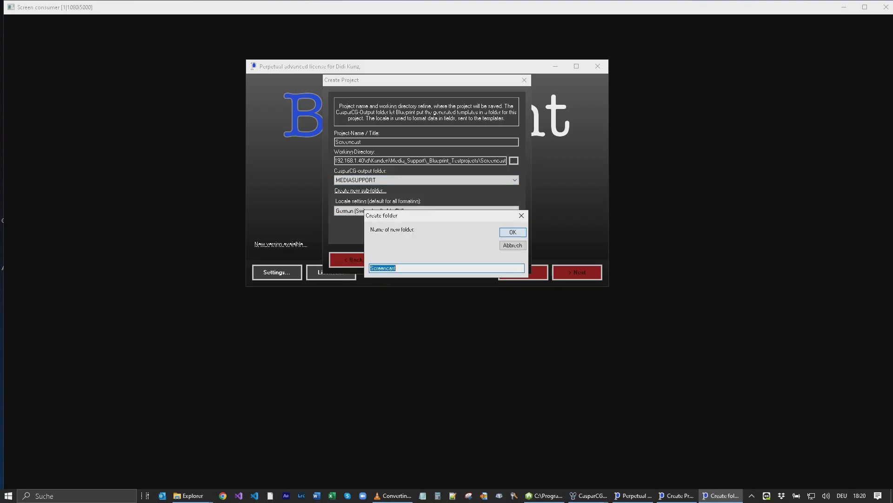
{"action": "key", "text": "Return"}
{"action": "key", "text": "Tab"}
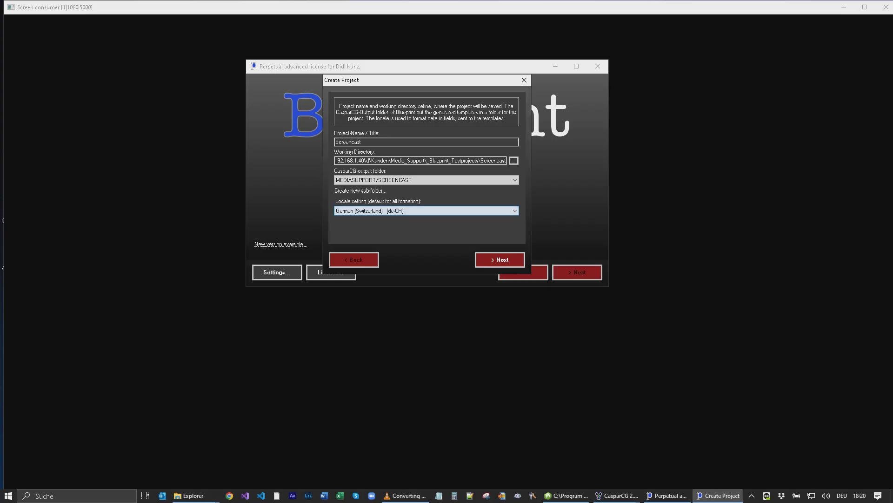
{"action": "key", "text": "Tab"}
{"action": "key", "text": "Return"}
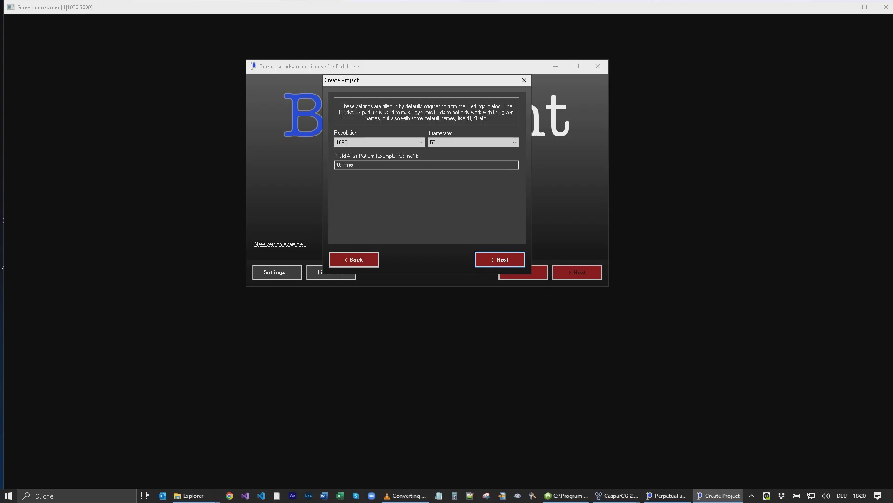
Step: Trim the end of the Field-Alias pattern and finish creating the project
{"action": "left_click", "coordinate": [355, 165]}
{"action": "key", "text": "BackSpace"}
{"action": "key", "text": "BackSpace"}
{"action": "key", "text": "BackSpace"}
{"action": "key", "text": "Tab"}
{"action": "key", "text": "Return"}
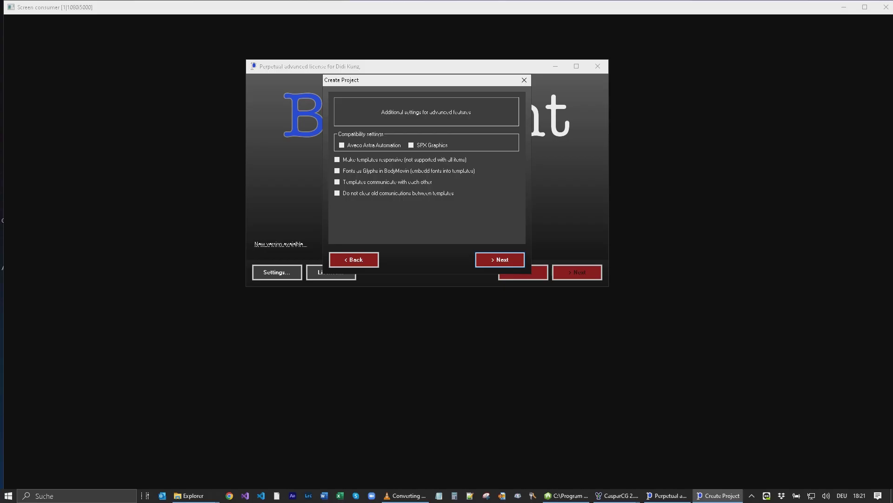
{"action": "key", "text": "Return"}
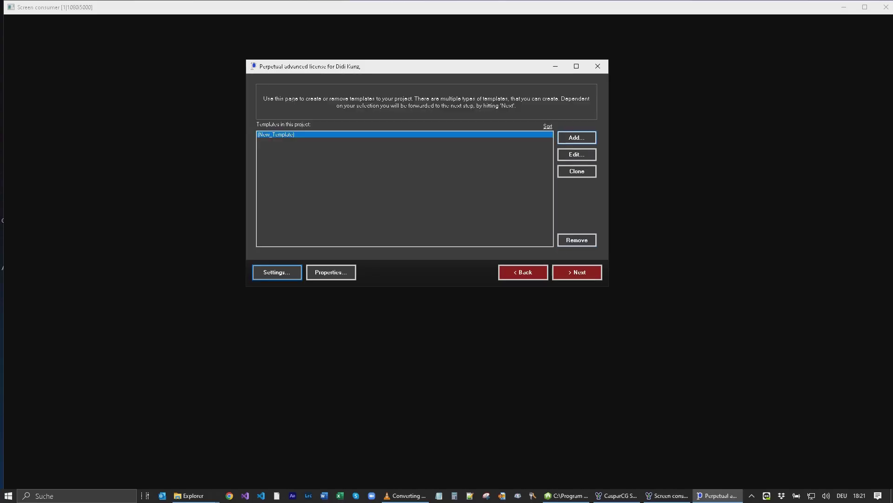
Step: Add a single-mode template named Theme from Theme.json, advancing to CasparCG layer 20 settings
{"action": "key", "text": "Return"}
{"action": "key", "text": "Return"}
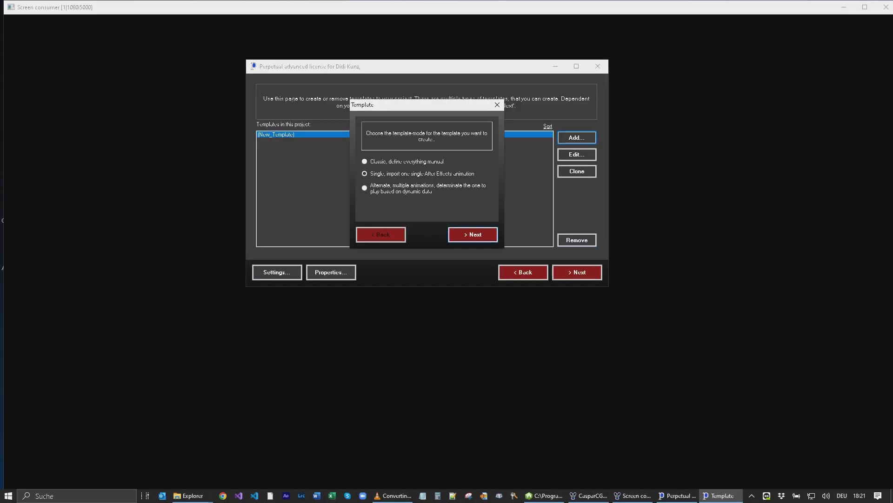
{"action": "key", "text": "Return"}
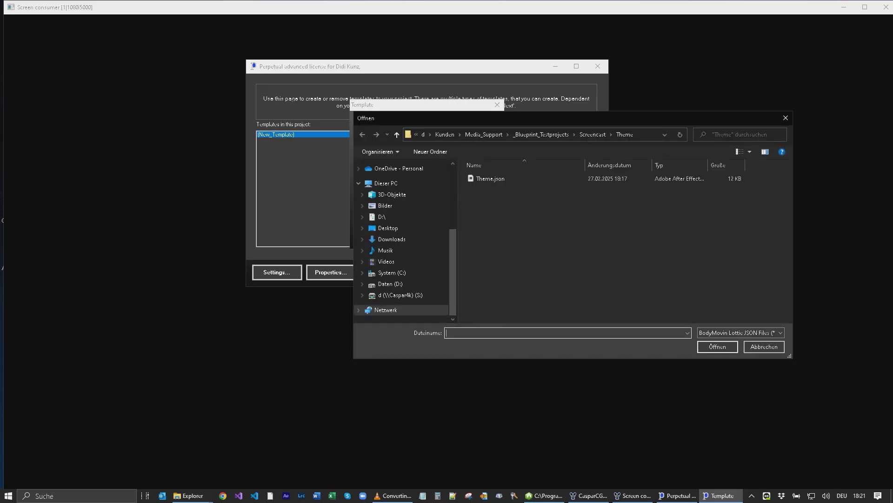
{"action": "left_click", "coordinate": [478, 178]}
{"action": "key", "text": "Return"}
{"action": "key", "text": "Tab"}
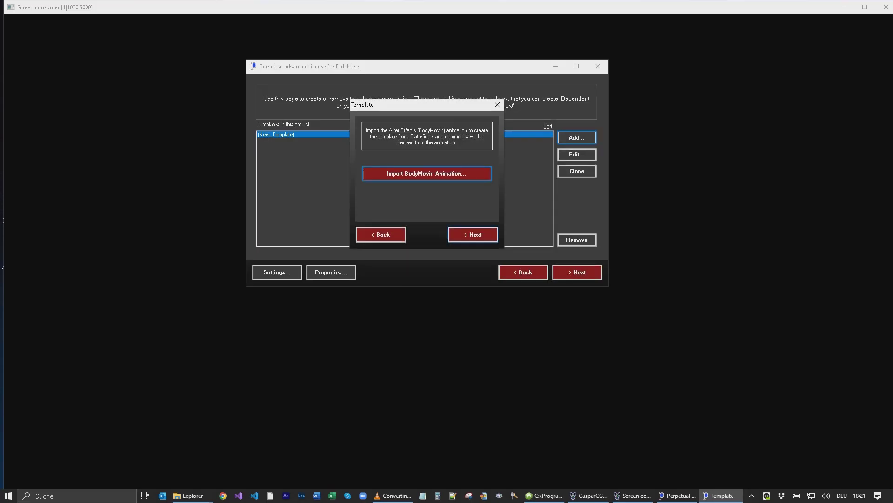
{"action": "key", "text": "Return"}
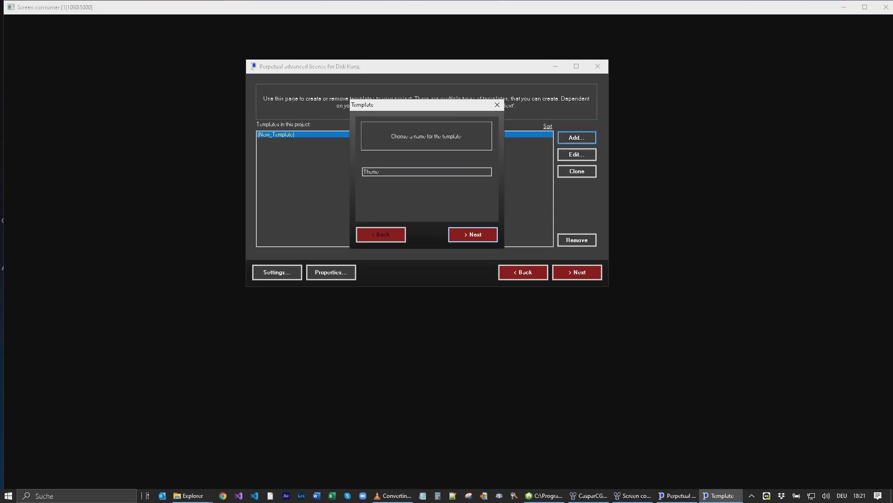
{"action": "key", "text": "Return"}
{"action": "key", "text": "Return"}
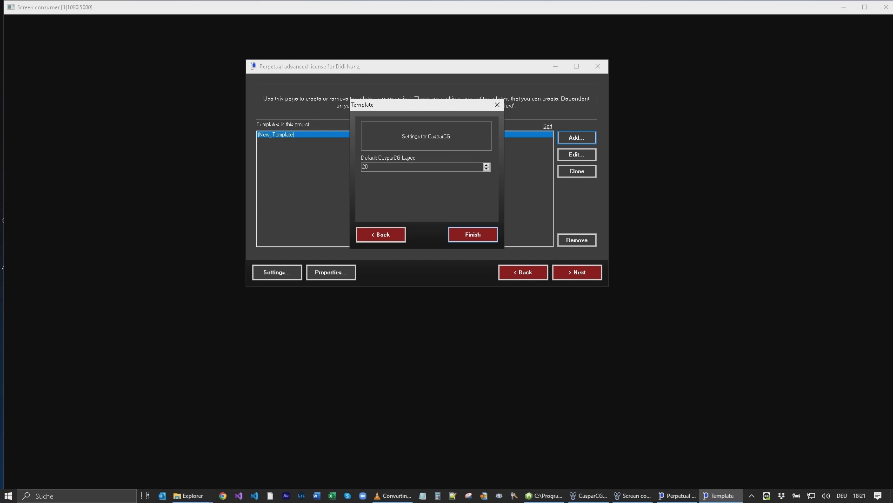
{"action": "key", "text": "Return"}
{"action": "key", "text": "Return"}
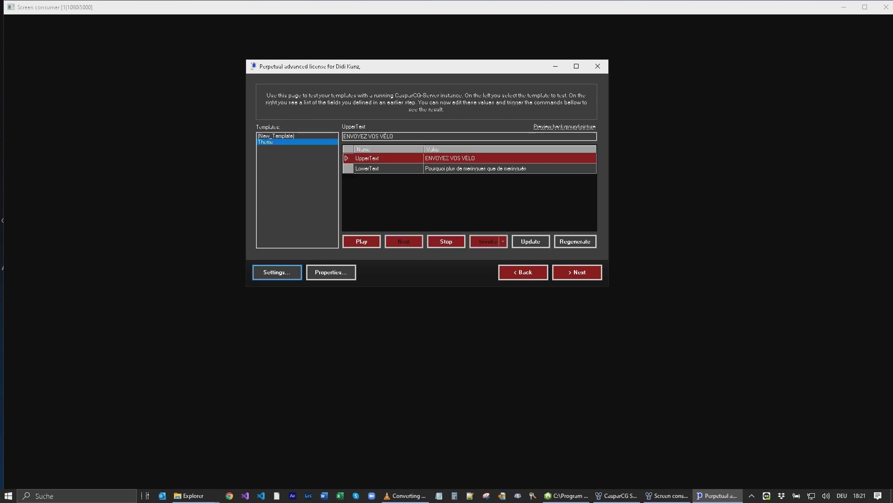
Step: Play and stop the default Theme, then set UpperText 'THIS IS A TEST' and LowerText 'Data can be dynamic'
{"action": "left_click", "coordinate": [361, 241]}
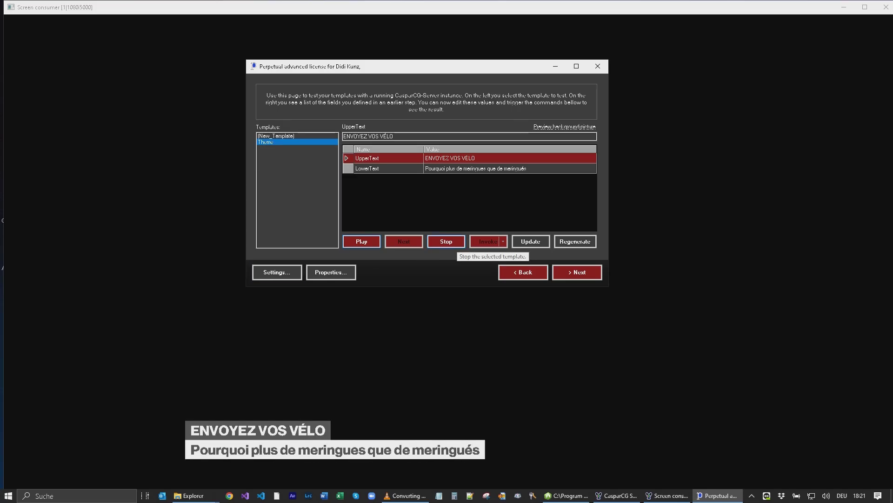
{"action": "left_click", "coordinate": [453, 242]}
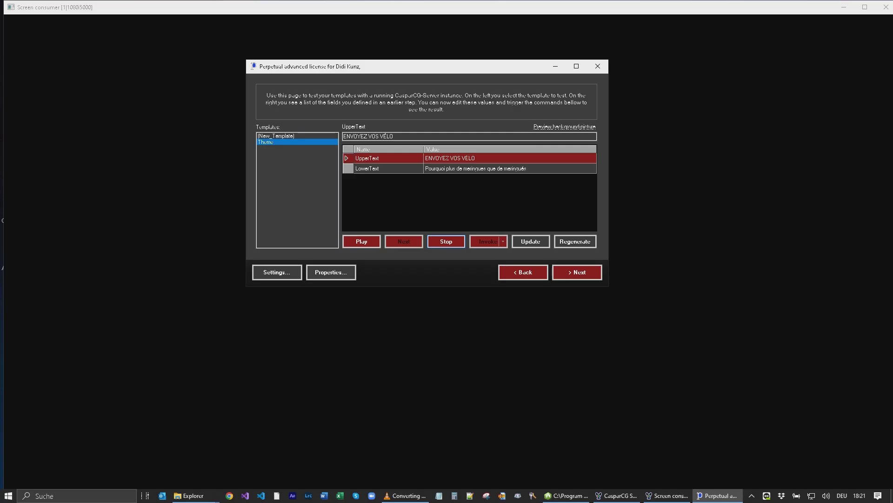
{"action": "left_click", "coordinate": [393, 136]}
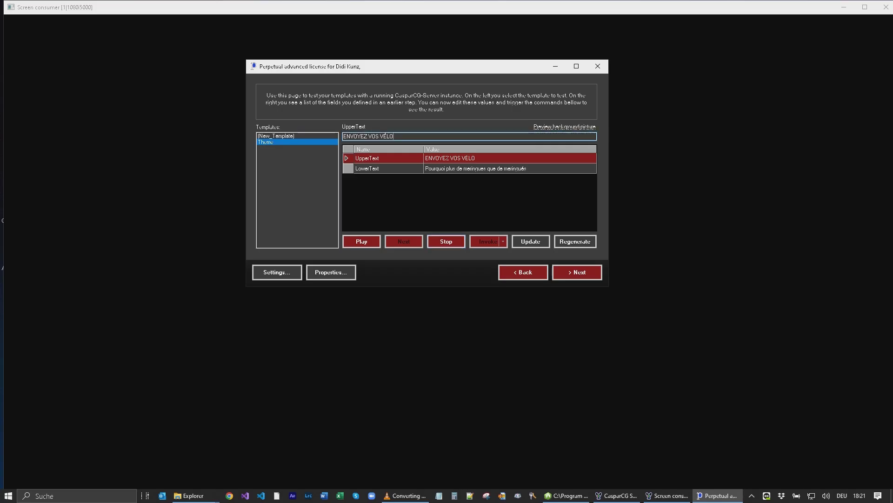
{"action": "key", "text": "BackSpace"}
{"action": "key", "text": "BackSpace"}
{"action": "key", "text": "BackSpace"}
{"action": "key", "text": "BackSpace"}
{"action": "key", "text": "BackSpace"}
{"action": "key", "text": "BackSpace"}
{"action": "key", "text": "BackSpace"}
{"action": "key", "text": "BackSpace"}
{"action": "key", "text": "BackSpace"}
{"action": "key", "text": "BackSpace"}
{"action": "key", "text": "BackSpace"}
{"action": "key", "text": "BackSpace"}
{"action": "key", "text": "BackSpace"}
{"action": "key", "text": "BackSpace"}
{"action": "key", "text": "BackSpace"}
{"action": "key", "text": "BackSpace"}
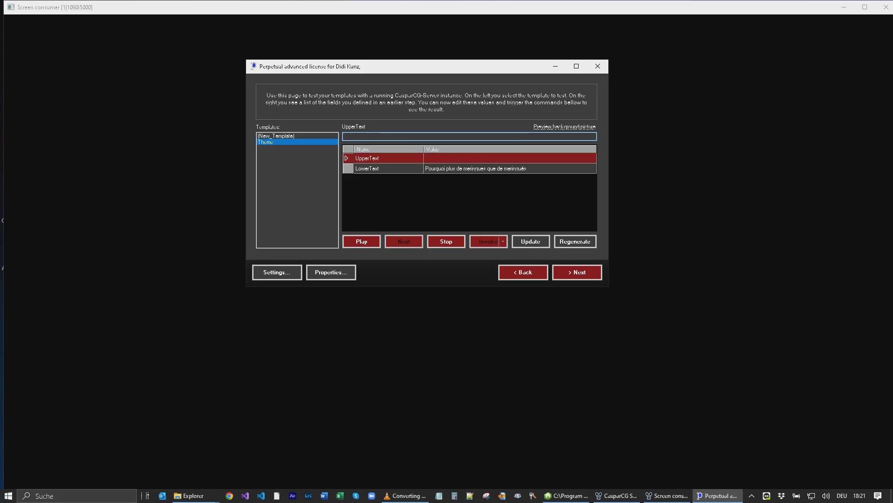
{"action": "type", "text": "THIS IS A TEST"}
{"action": "left_click", "coordinate": [367, 168]}
{"action": "type", "text": "Data can be"}
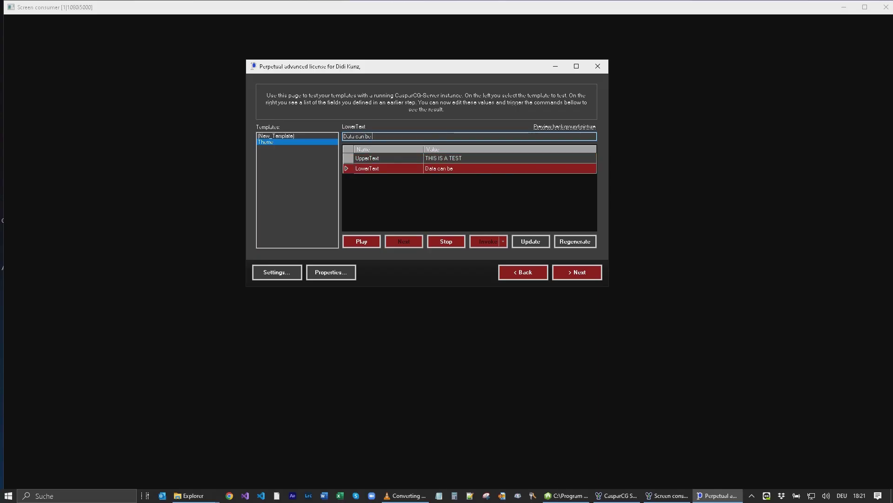
{"action": "type", "text": " dynamic"}
{"action": "key", "text": "Tab"}
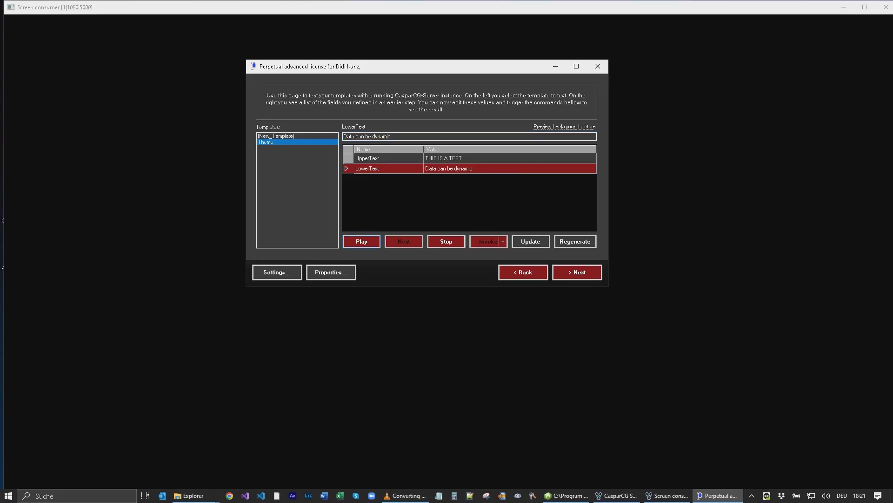
Step: Play the updated Theme lower third on the output, then take it off air
{"action": "key", "text": "Return"}
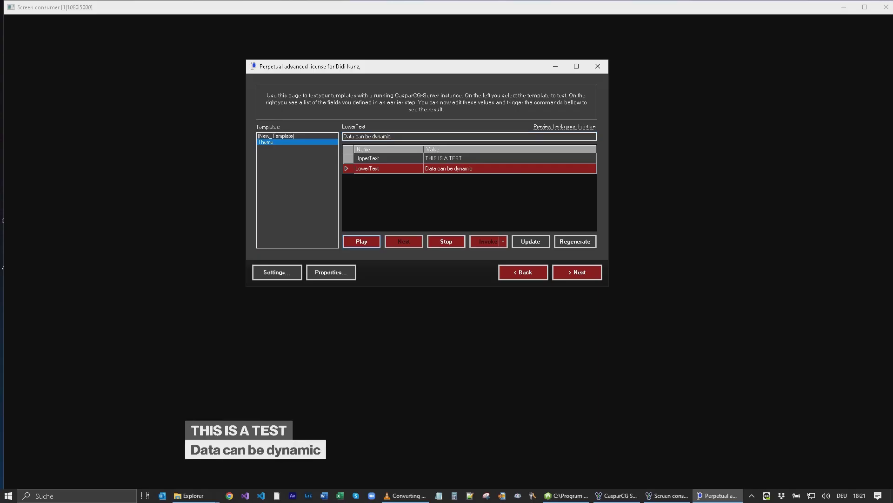
{"action": "key", "text": "Tab"}
{"action": "key", "text": "Return"}
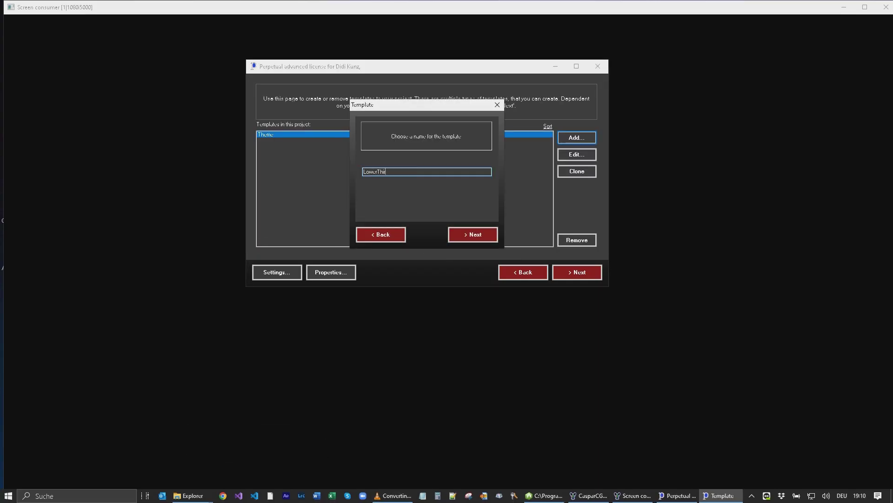
Step: Name the new template LowerThird and step through its general settings
{"action": "type", "text": "d"}
{"action": "key", "text": "Tab"}
{"action": "key", "text": "Return"}
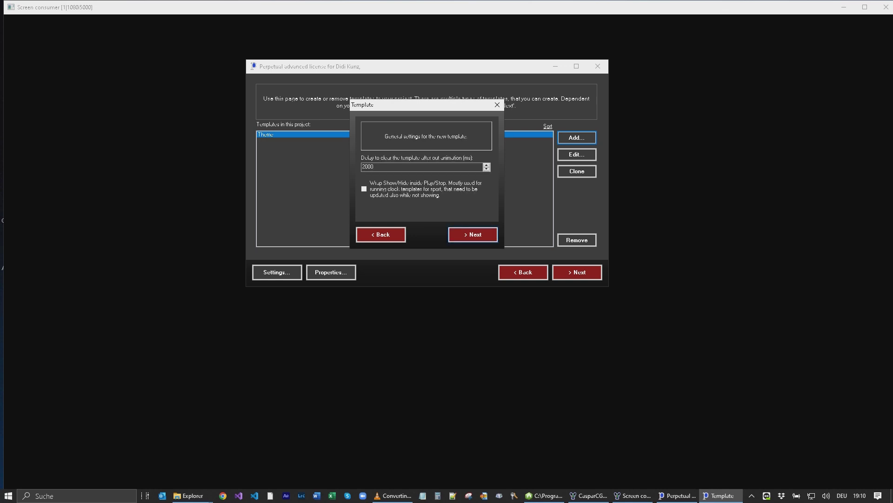
{"action": "key", "text": "Return"}
{"action": "key", "text": "Return"}
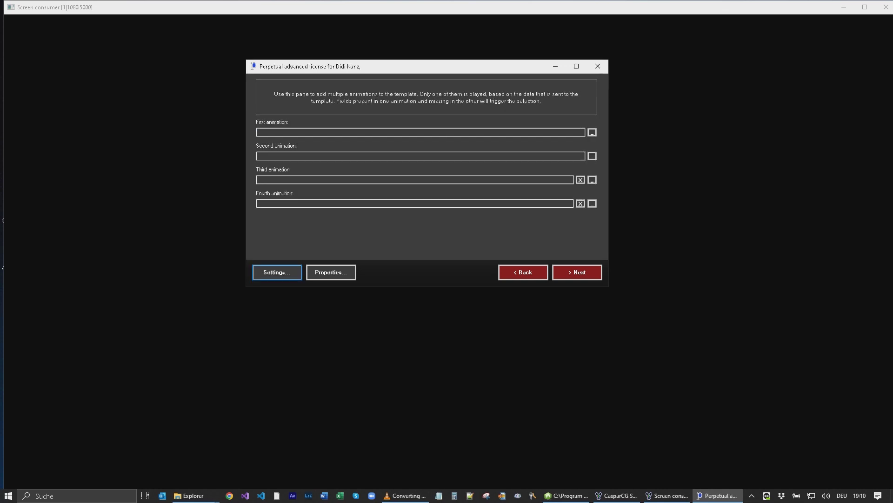
Step: Load LowerThirdTwoLines.json as first and LowerThirdNameOnly.json as second animation
{"action": "left_click", "coordinate": [592, 132]}
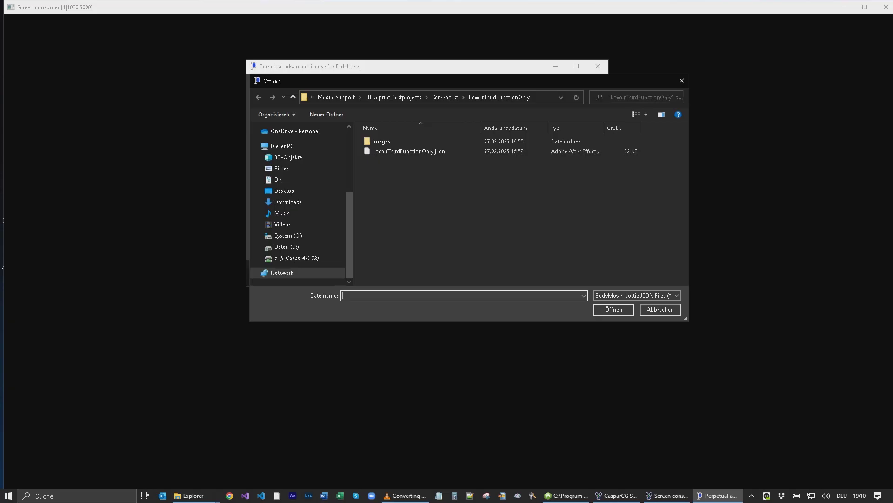
{"action": "left_click", "coordinate": [397, 96]}
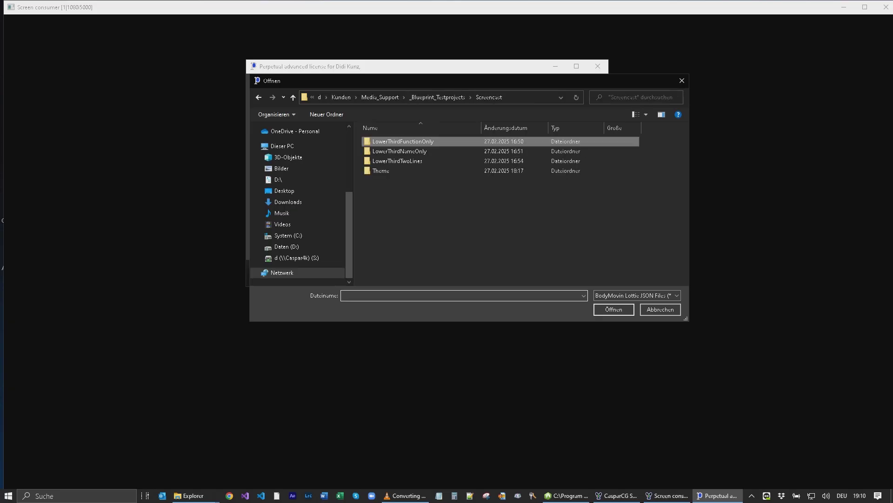
{"action": "double_click", "coordinate": [397, 161]}
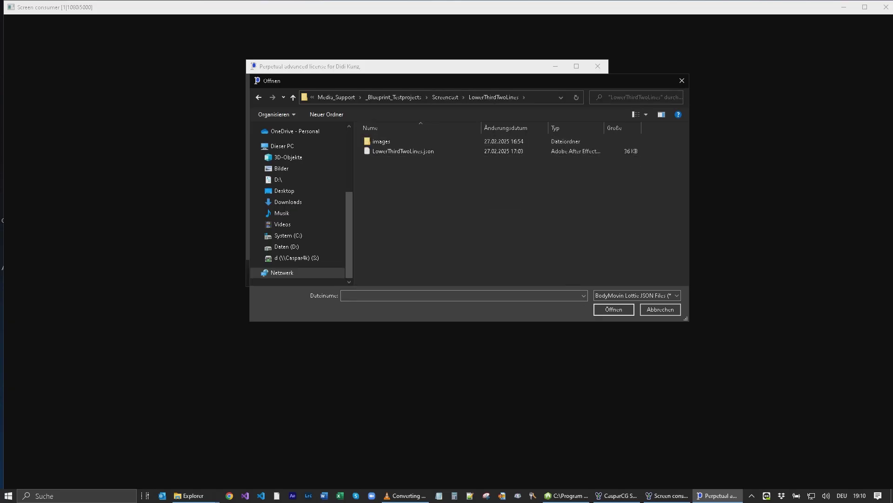
{"action": "double_click", "coordinate": [405, 150]}
{"action": "left_click", "coordinate": [591, 156]}
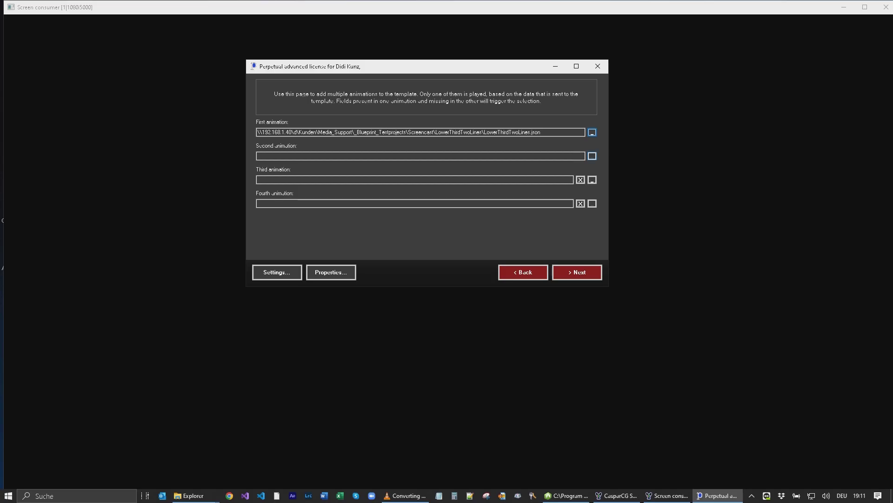
{"action": "left_click", "coordinate": [445, 97]}
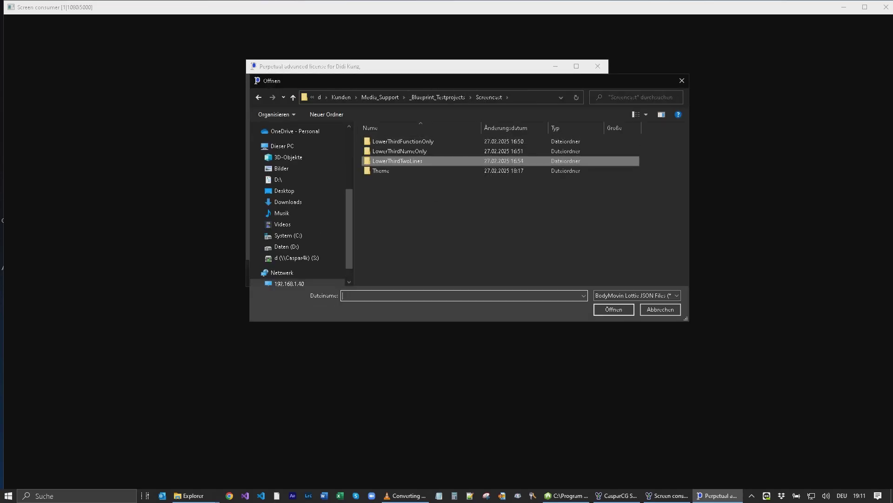
{"action": "double_click", "coordinate": [398, 151]}
{"action": "double_click", "coordinate": [397, 151]}
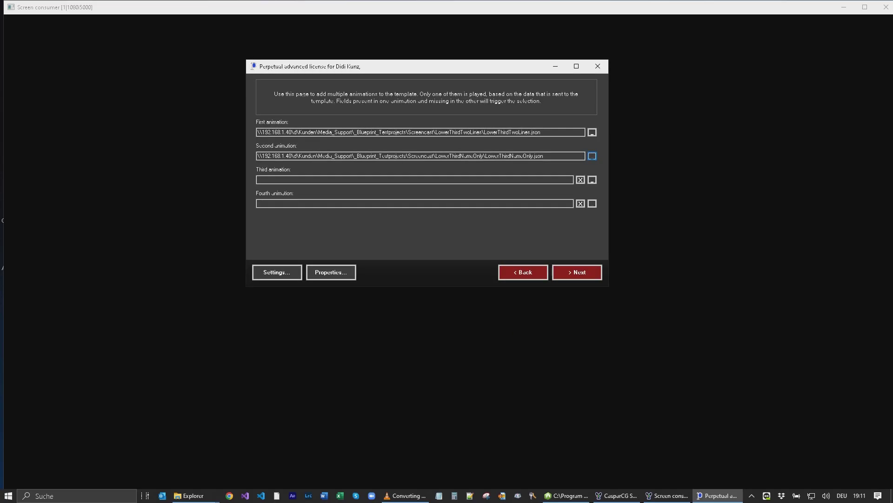
Step: Load LowerThirdFunctionOnly.json as third animation and continue to the positioning page
{"action": "left_click", "coordinate": [592, 179]}
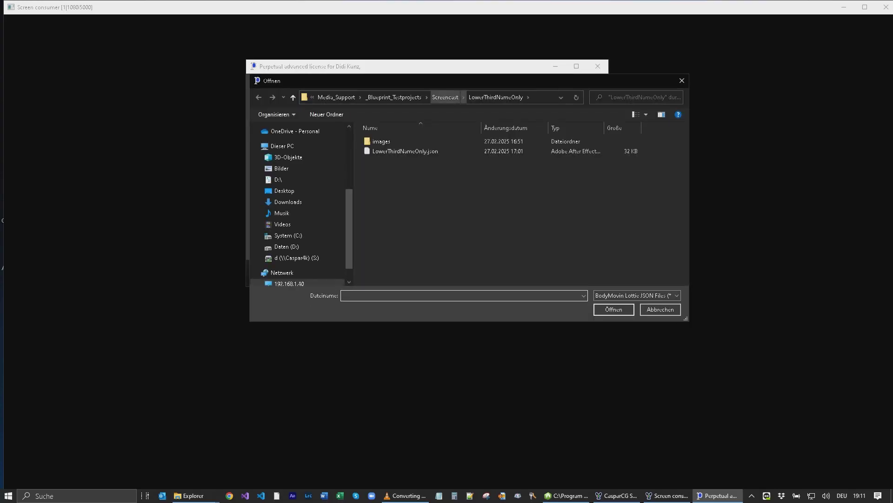
{"action": "left_click", "coordinate": [449, 97]}
{"action": "double_click", "coordinate": [403, 141]}
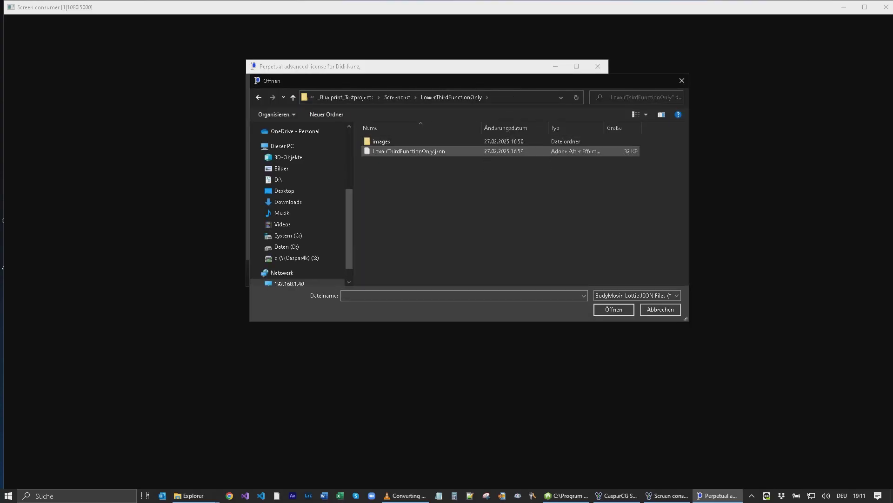
{"action": "left_click", "coordinate": [408, 151]}
{"action": "double_click", "coordinate": [408, 151]}
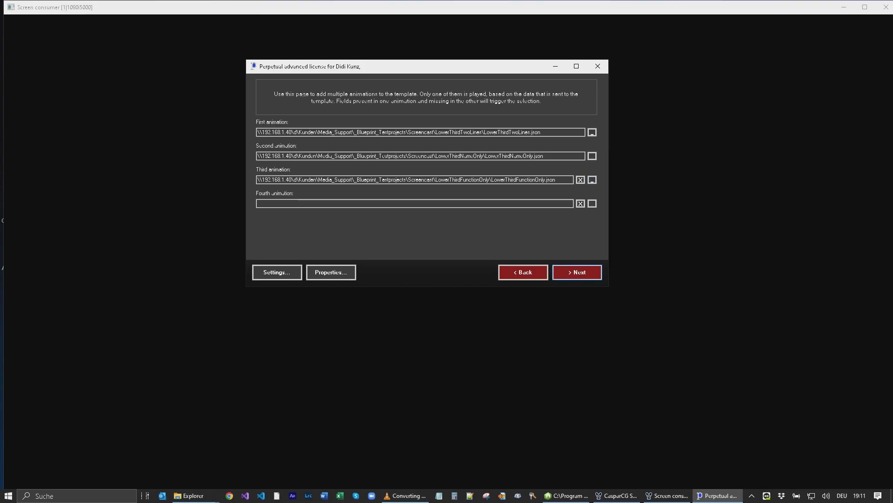
{"action": "left_click", "coordinate": [577, 272]}
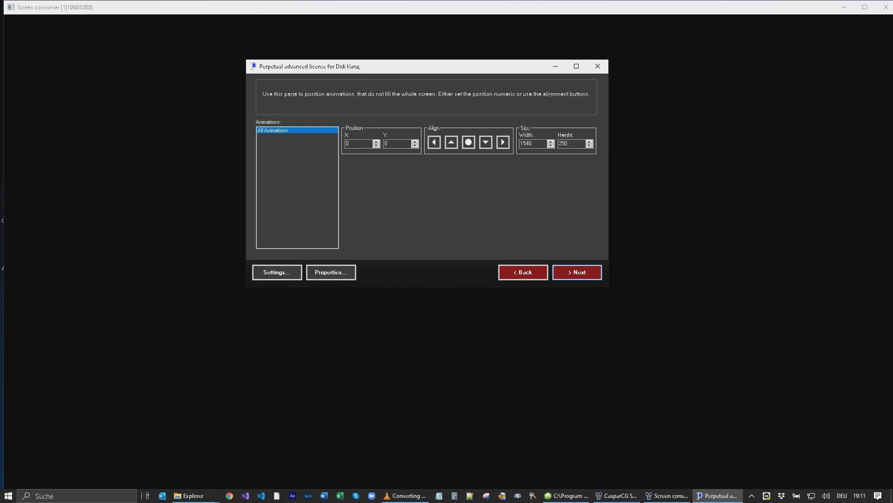
Step: Align the animations right and bottom (X 380, Y 830), then play and stop the two-line lower third
{"action": "left_click", "coordinate": [503, 142]}
{"action": "left_click", "coordinate": [486, 142]}
{"action": "left_click", "coordinate": [577, 272]}
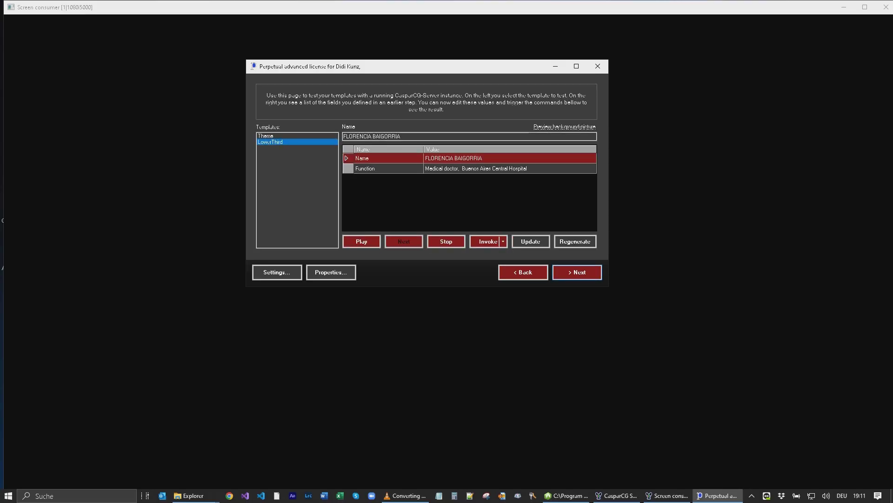
{"action": "left_click", "coordinate": [361, 241]}
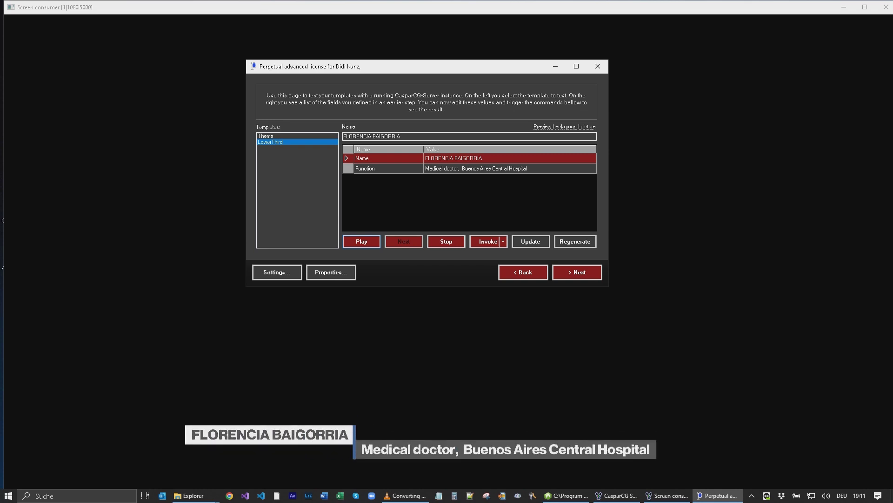
{"action": "left_click", "coordinate": [447, 241]}
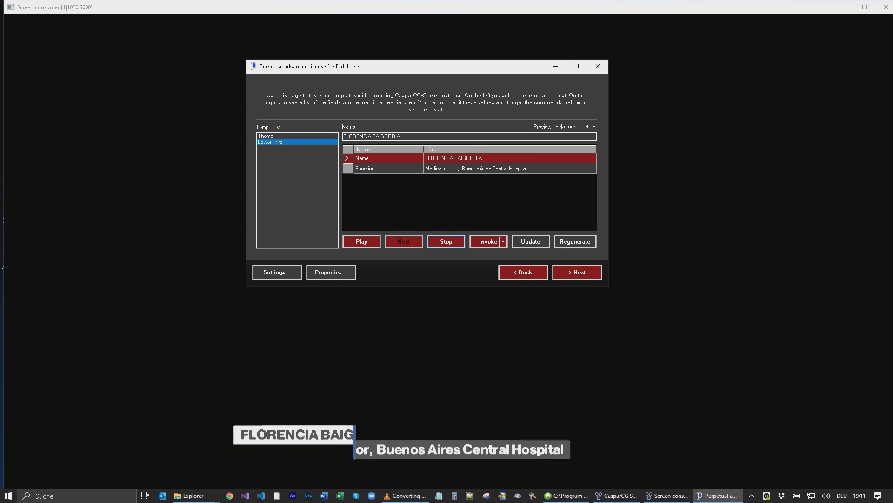
Step: Enter a person's name, clear Function, and play then stop the name-only lower third
{"action": "triple_click", "coordinate": [373, 136]}
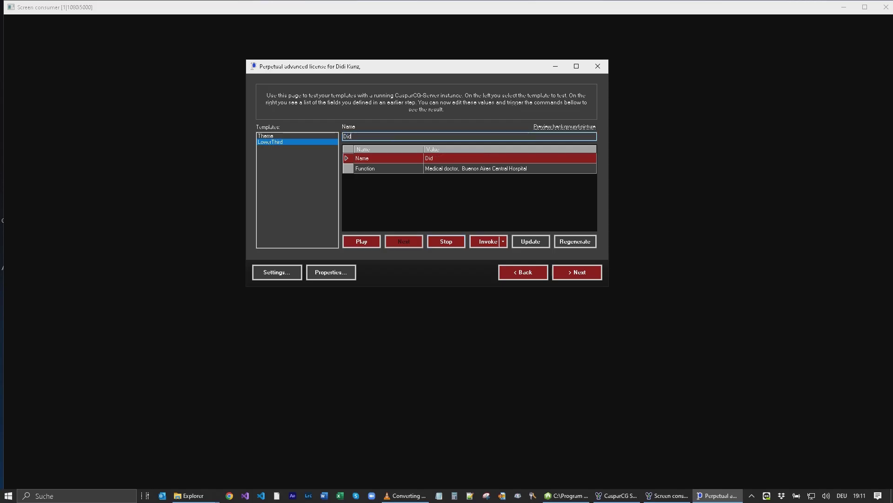
{"action": "key", "text": "Return"}
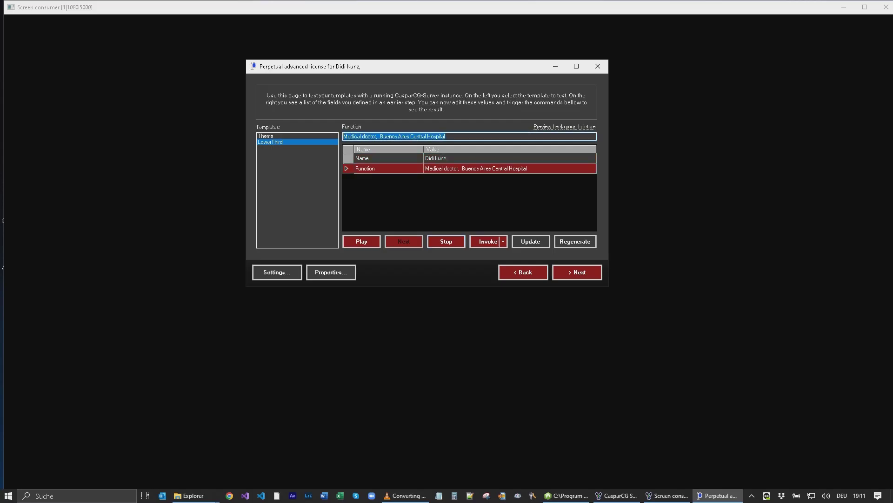
{"action": "key", "text": "Delete"}
{"action": "key", "text": "Up"}
{"action": "key", "text": "Tab"}
{"action": "key", "text": "space"}
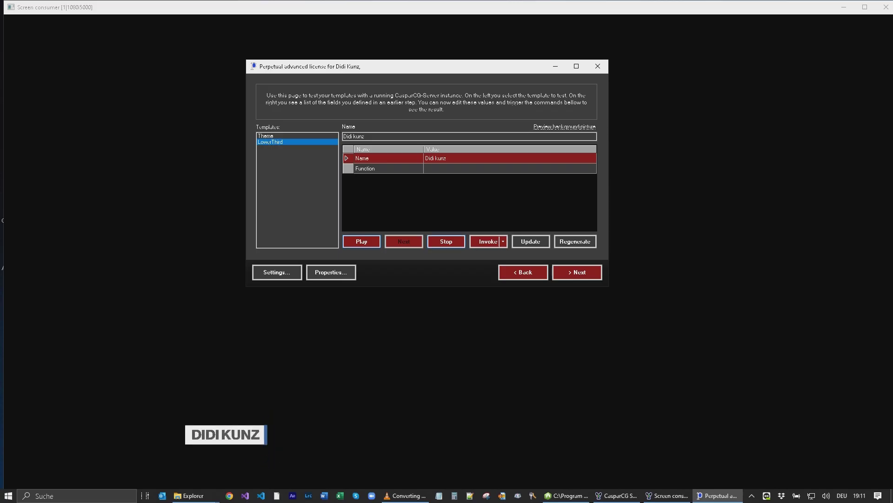
{"action": "left_click", "coordinate": [446, 241]}
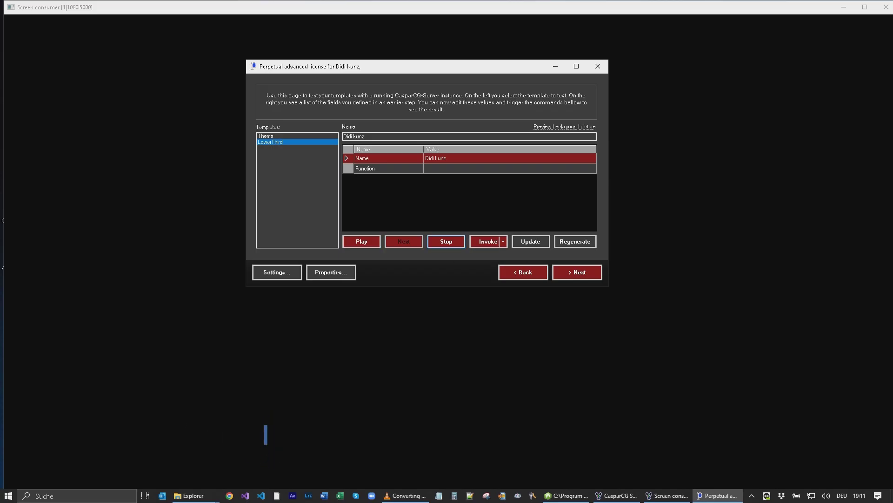
{"action": "left_click", "coordinate": [386, 168]}
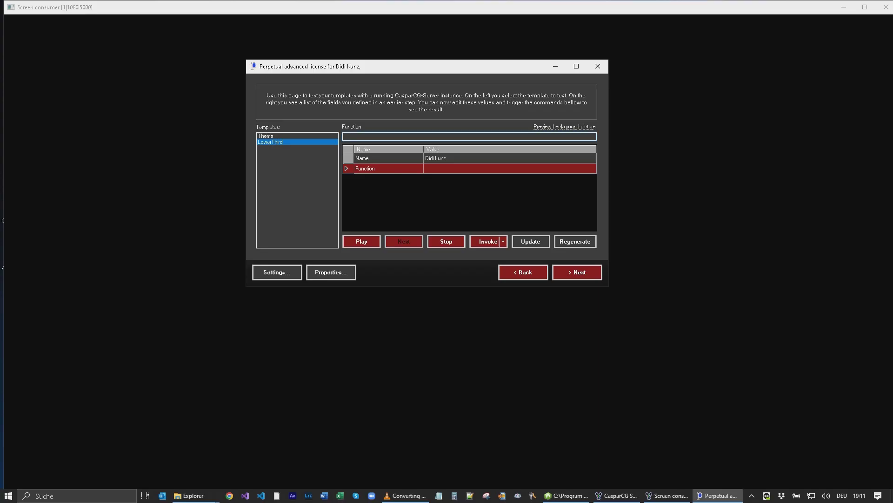
{"action": "type", "text": "www.mediasupport.ch"}
{"action": "left_click", "coordinate": [387, 157]}
{"action": "key", "text": "ctrl+a"}
{"action": "key", "text": "BackSpace"}
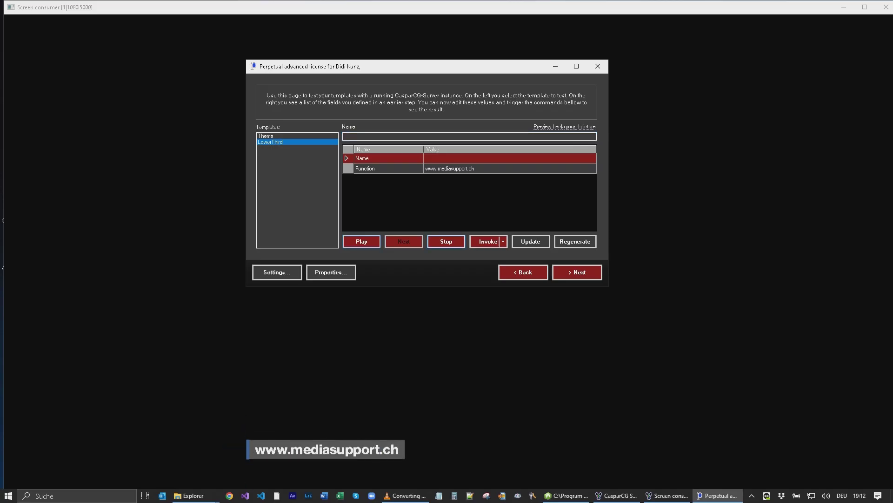
{"action": "left_click", "coordinate": [446, 241]}
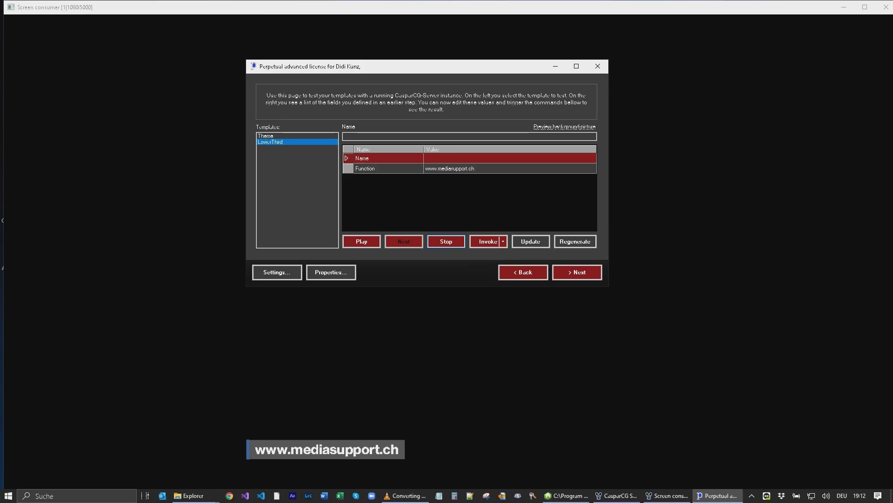